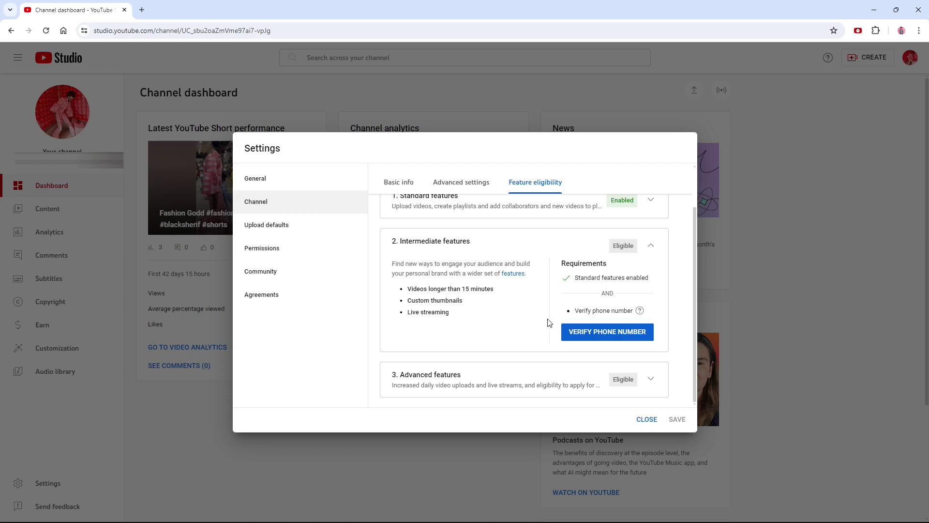
Choose Verify Phone Number under Intermediate features in Feature eligibility.
{"action": "left_click", "coordinate": [607, 331]}
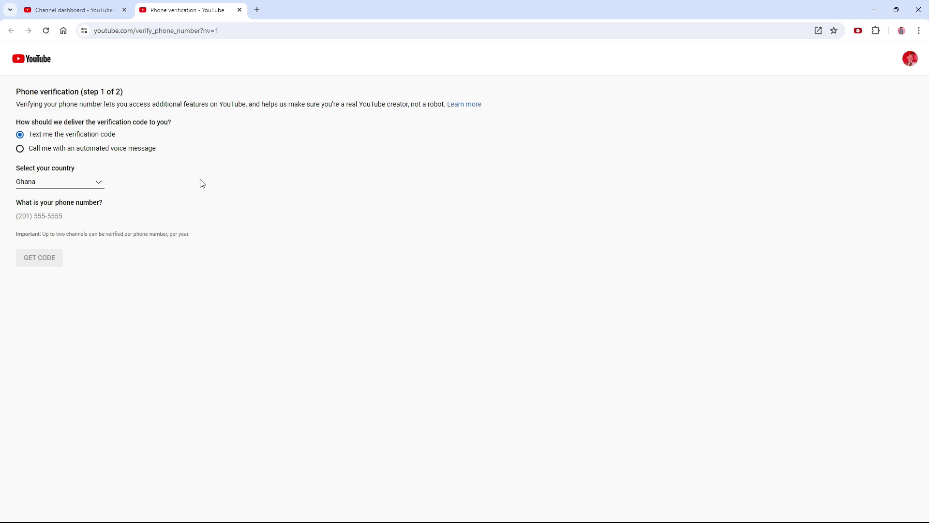
Paste a Ghana phone number and request a text code, which YouTube rejects; open a new tab.
{"action": "left_click", "coordinate": [60, 216]}
{"action": "key", "text": "ctrl+v"}
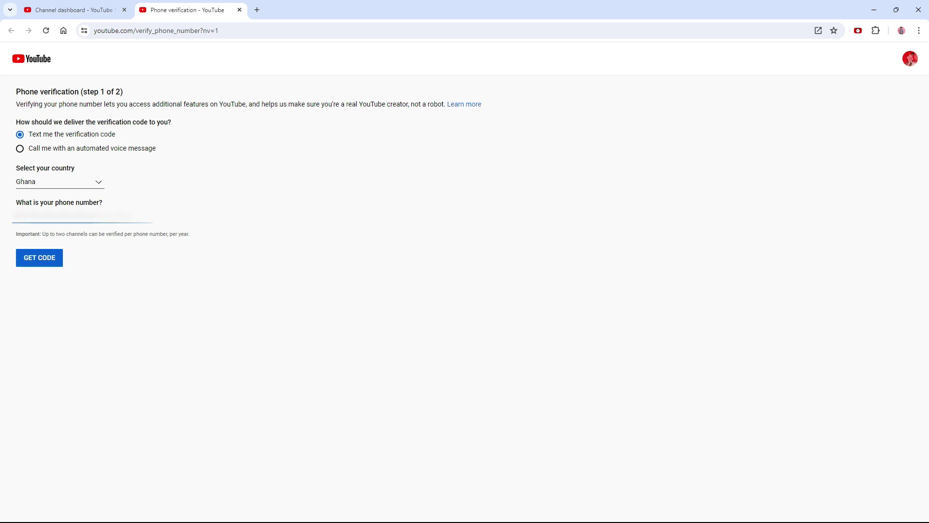
{"action": "left_click", "coordinate": [56, 262]}
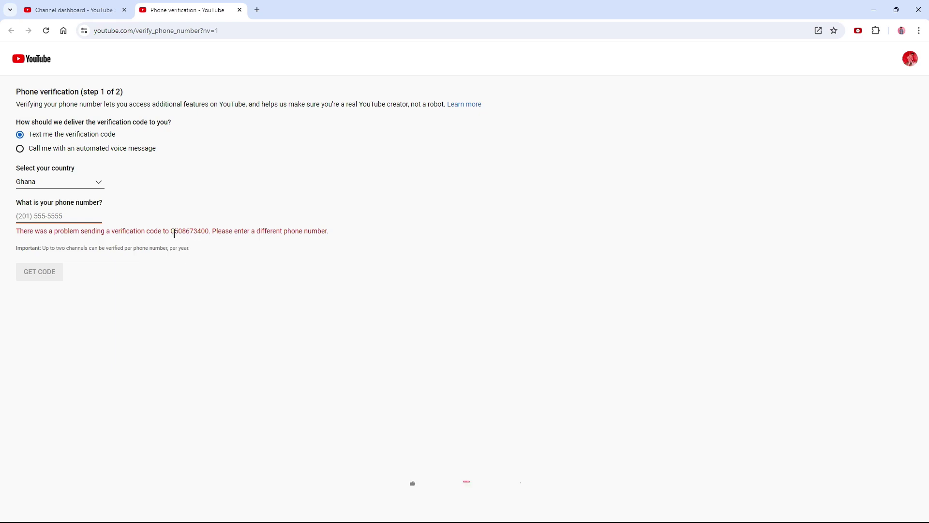
{"action": "key", "text": "ctrl+t"}
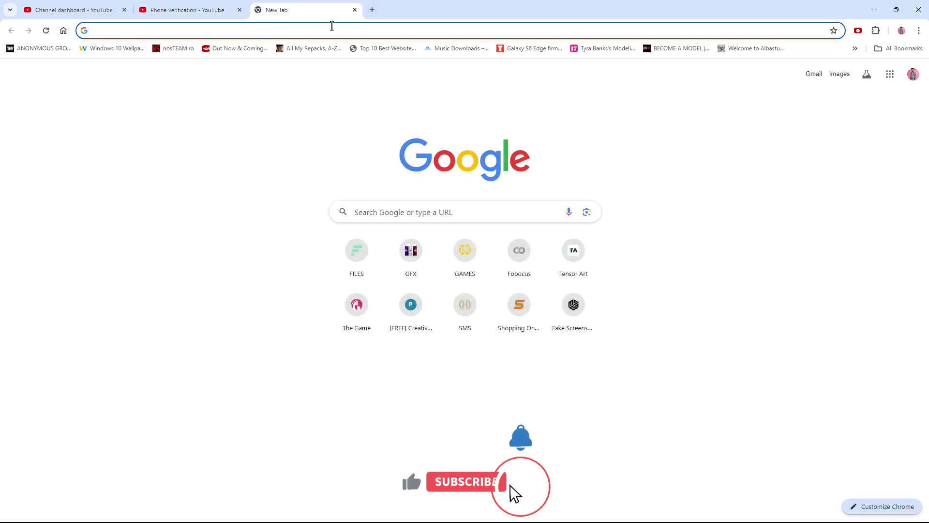
Open the SMSCodes.io dashboard and browse the SMS Verifications services list.
{"action": "left_click", "coordinate": [468, 312]}
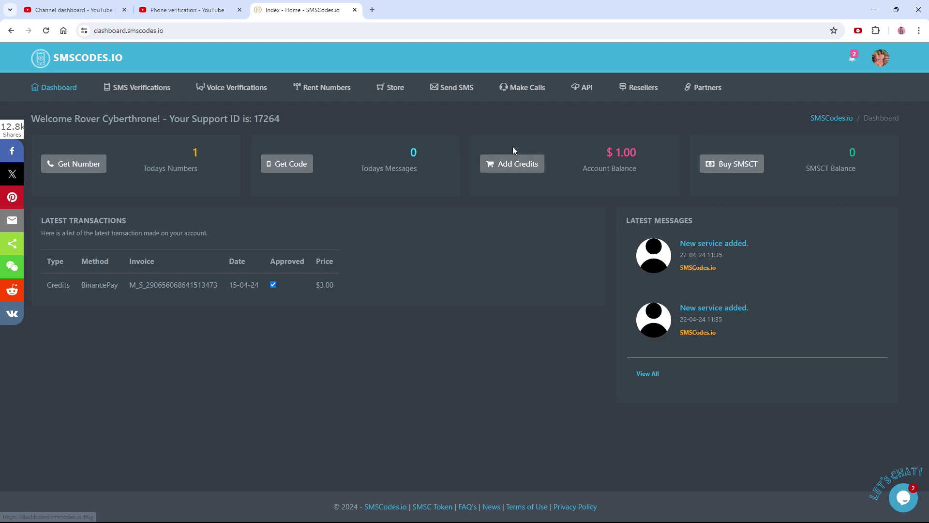
{"action": "mouse_move", "coordinate": [141, 87]}
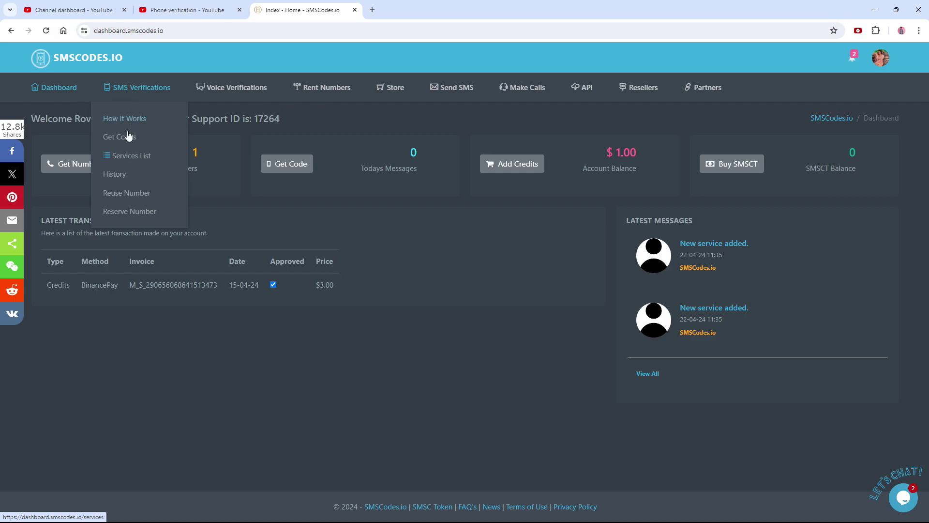
{"action": "left_click", "coordinate": [127, 139]}
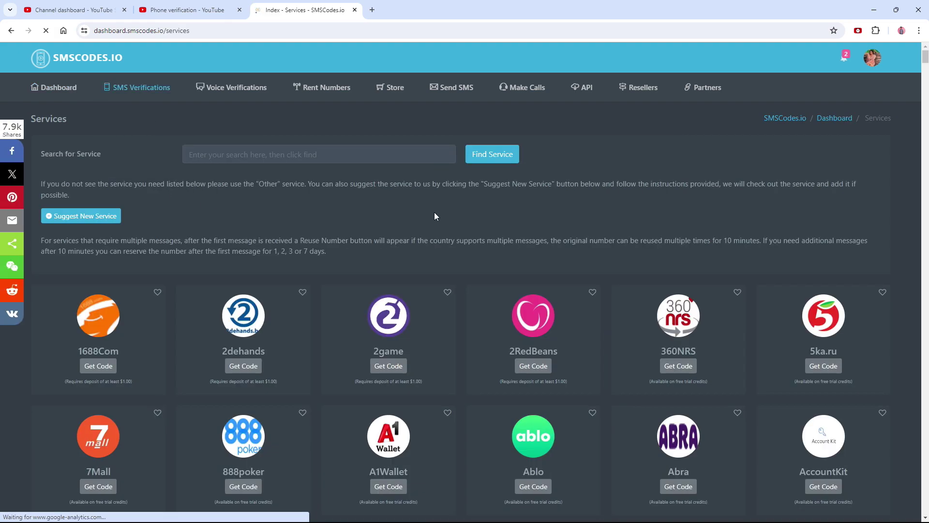
{"action": "scroll", "coordinate": [533, 229], "scroll_direction": "down", "scroll_amount": 2}
{"action": "scroll", "coordinate": [561, 232], "scroll_direction": "down", "scroll_amount": 3}
{"action": "scroll", "coordinate": [562, 234], "scroll_direction": "down", "scroll_amount": 2}
{"action": "scroll", "coordinate": [563, 234], "scroll_direction": "down", "scroll_amount": 2}
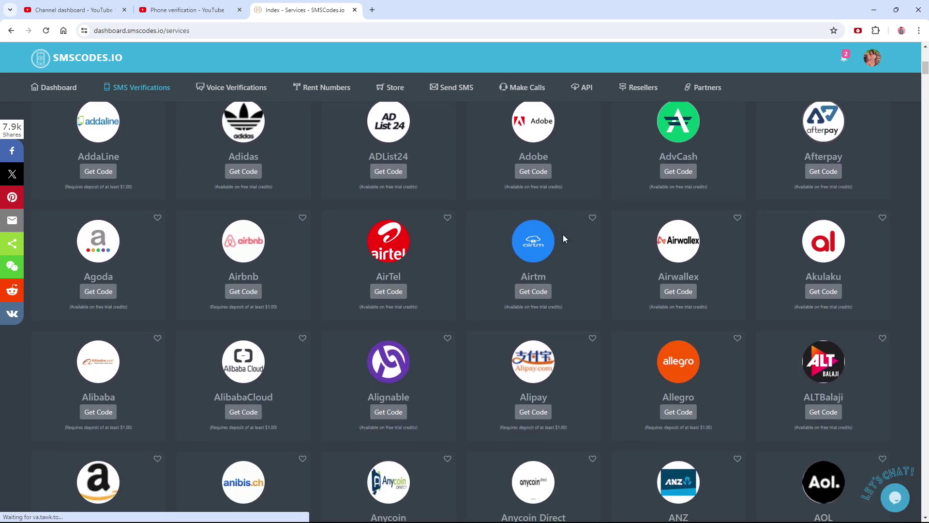
{"action": "scroll", "coordinate": [562, 234], "scroll_direction": "down", "scroll_amount": 4}
{"action": "scroll", "coordinate": [553, 225], "scroll_direction": "up", "scroll_amount": 4}
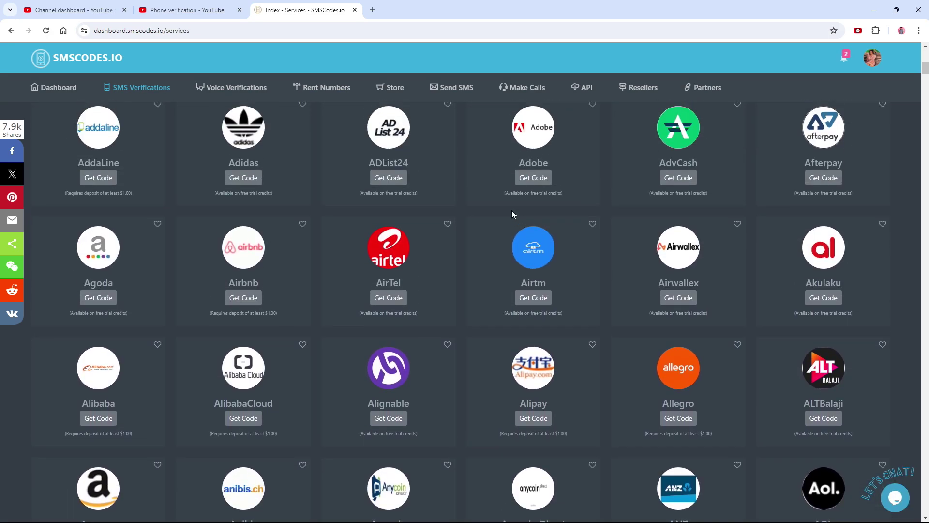
{"action": "scroll", "coordinate": [395, 233], "scroll_direction": "up", "scroll_amount": 6}
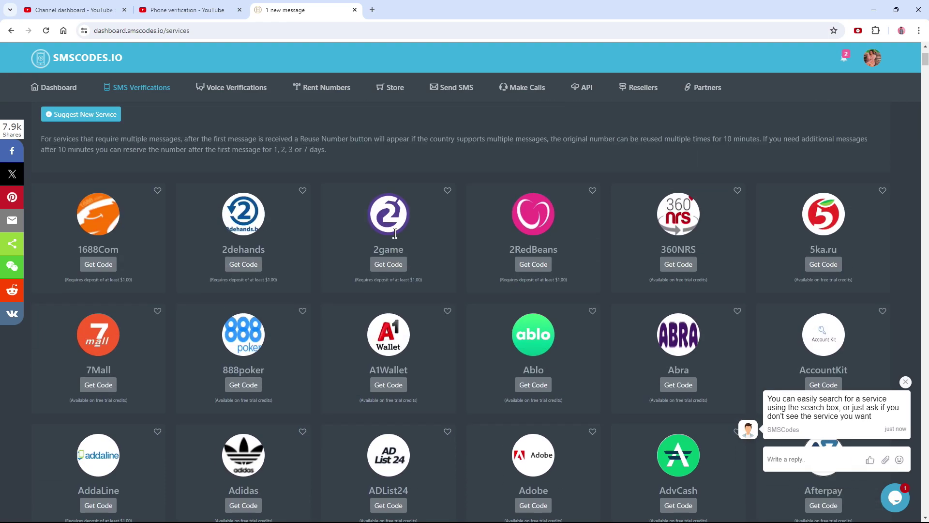
{"action": "scroll", "coordinate": [394, 233], "scroll_direction": "up", "scroll_amount": 2}
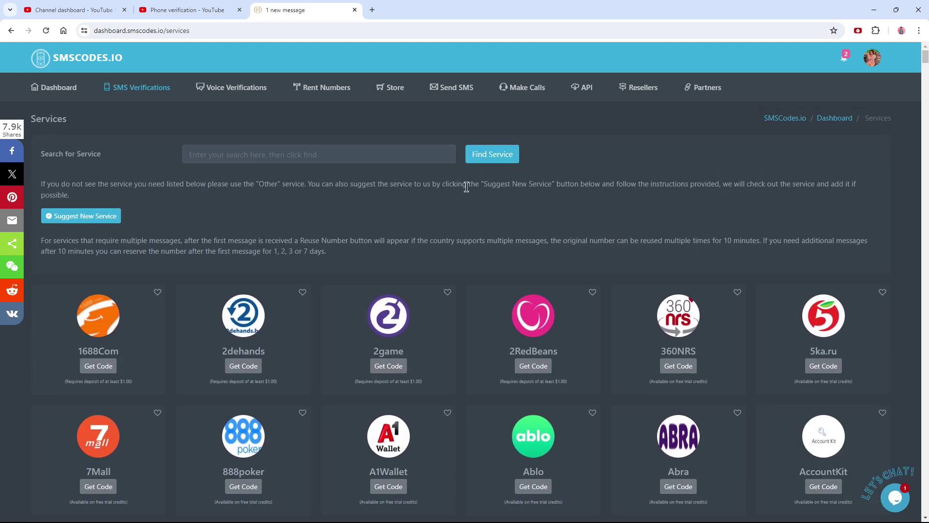
Search the services list for 'youtube' and open the YouTube get-code page.
{"action": "left_click", "coordinate": [285, 154]}
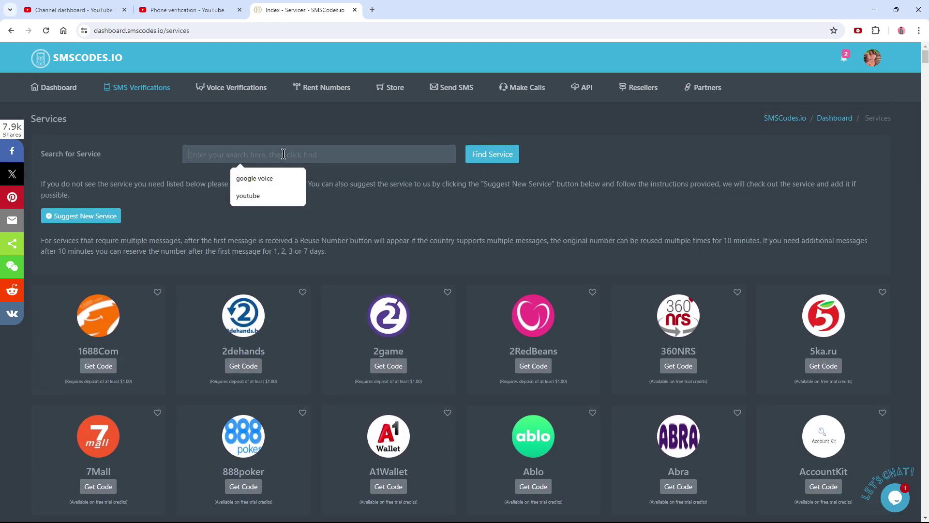
{"action": "left_click", "coordinate": [258, 196]}
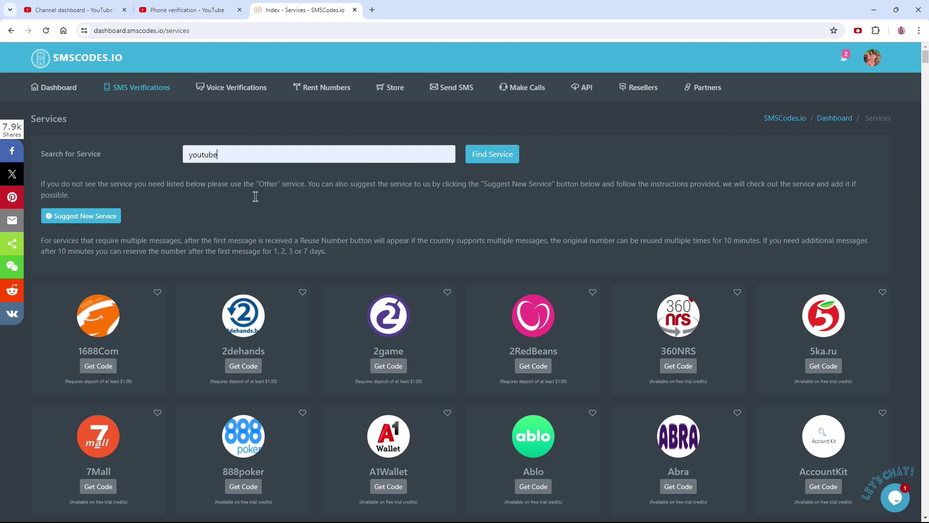
{"action": "left_click", "coordinate": [494, 163]}
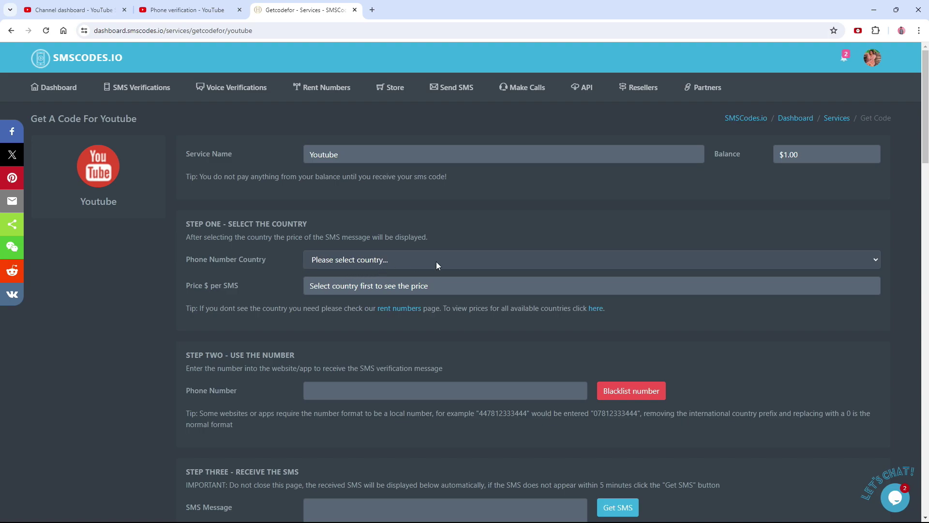
Get a United Kingdom (+44) number for YouTube verification on SMSCodes.io.
{"action": "left_click", "coordinate": [451, 259]}
{"action": "scroll", "coordinate": [455, 357], "scroll_direction": "down", "scroll_amount": 5}
{"action": "scroll", "coordinate": [455, 357], "scroll_direction": "down", "scroll_amount": 1}
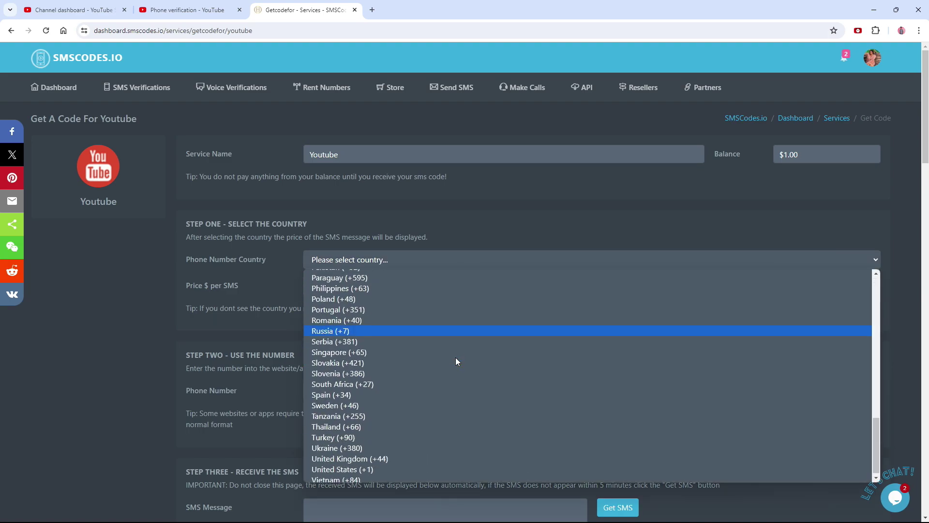
{"action": "scroll", "coordinate": [457, 362], "scroll_direction": "down", "scroll_amount": 1}
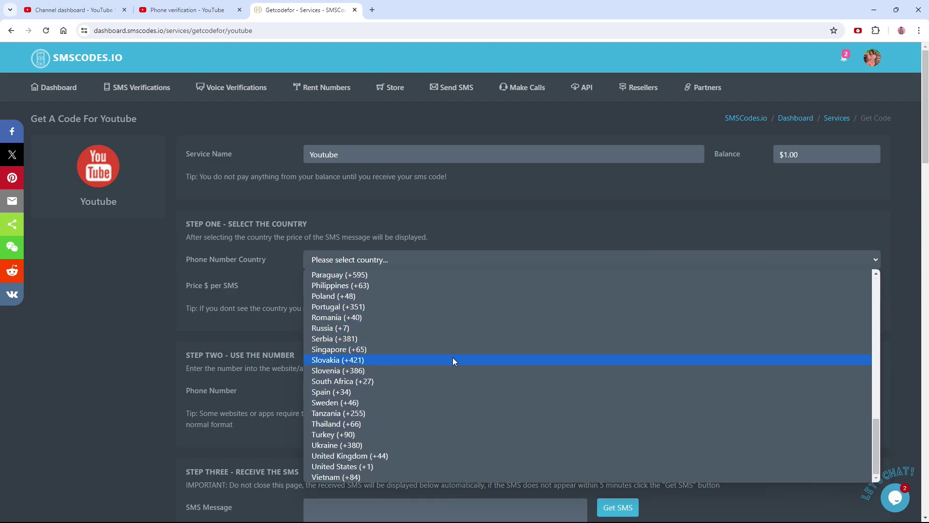
{"action": "left_click", "coordinate": [384, 455]}
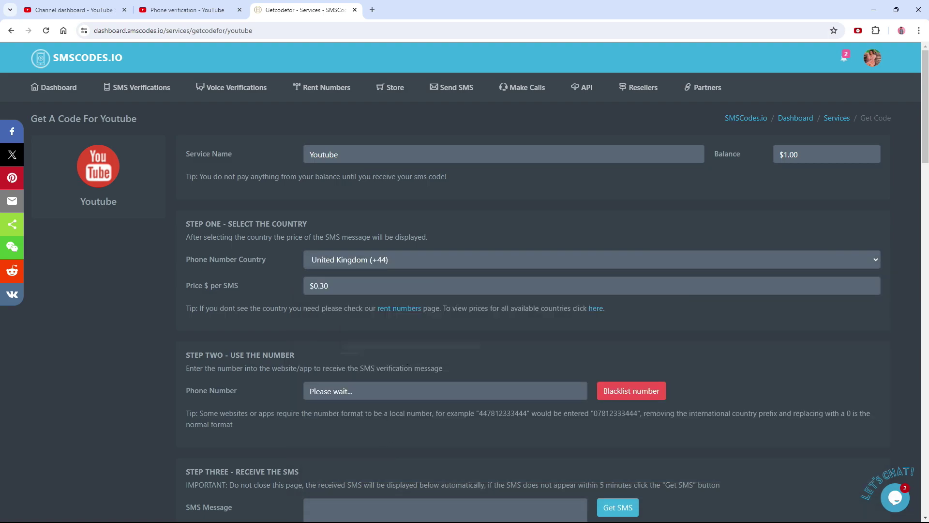
{"action": "scroll", "coordinate": [413, 302], "scroll_direction": "down", "scroll_amount": 1}
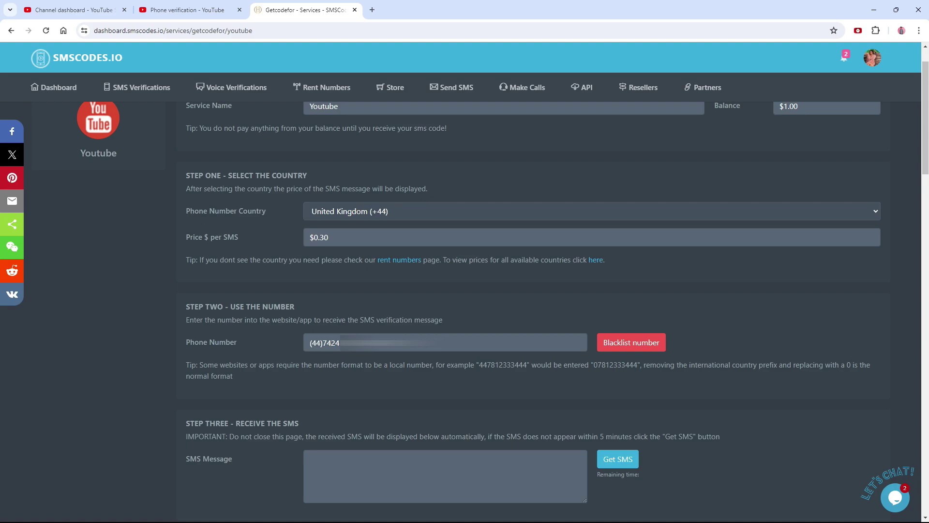
Copy the issued UK phone number and return to YouTube's verification tab.
{"action": "left_click_drag", "start_coordinate": [428, 342], "coordinate": [324, 342]}
{"action": "right_click", "coordinate": [323, 343]}
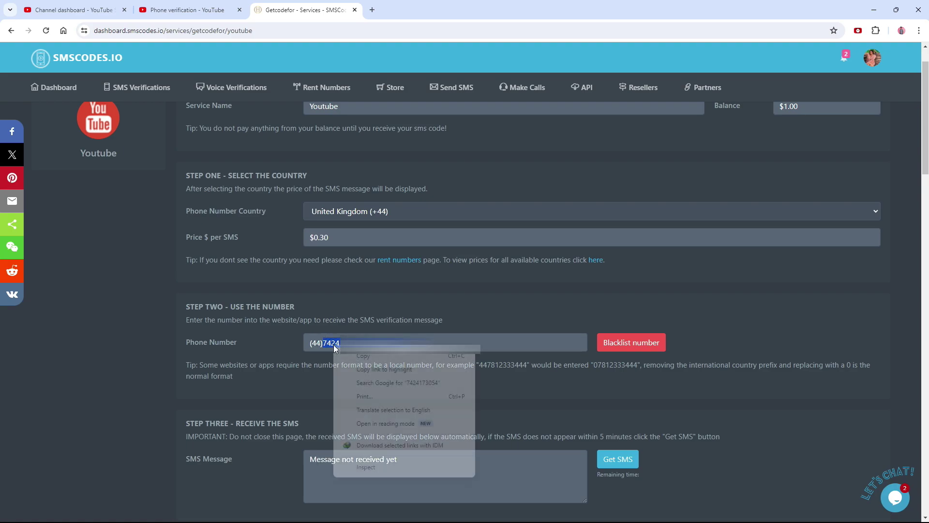
{"action": "left_click", "coordinate": [373, 357]}
{"action": "scroll", "coordinate": [429, 247], "scroll_direction": "down", "scroll_amount": 2}
{"action": "left_click", "coordinate": [429, 247]}
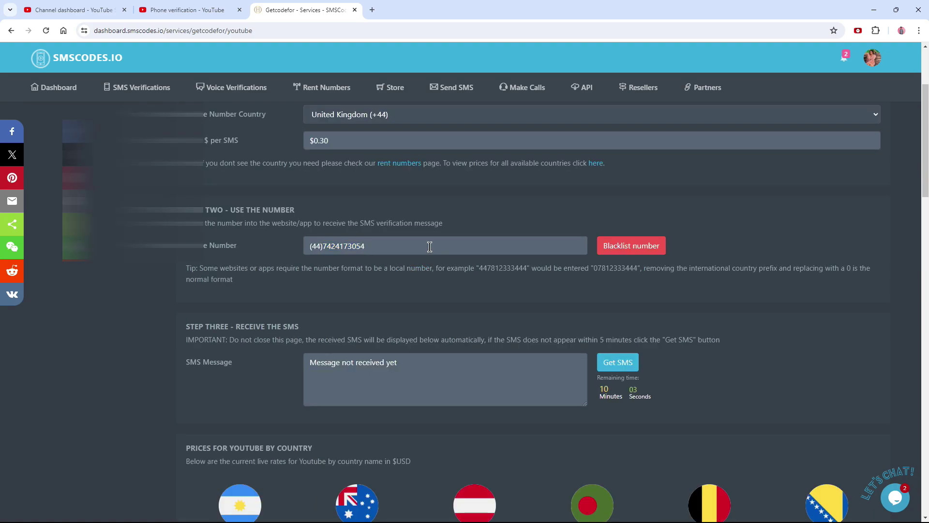
{"action": "left_click", "coordinate": [196, 5]}
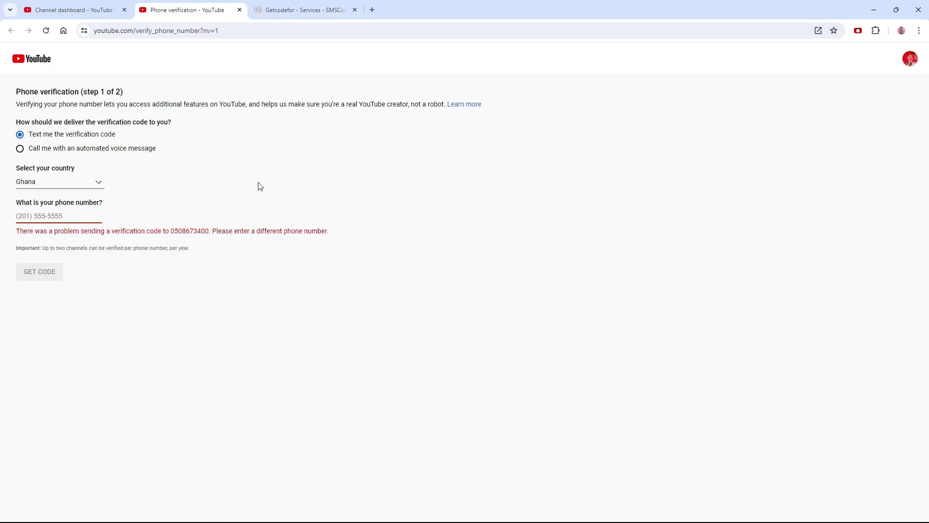
Set the verification country to United Kingdom.
{"action": "left_click", "coordinate": [100, 187]}
{"action": "scroll", "coordinate": [108, 280], "scroll_direction": "down", "scroll_amount": 2}
{"action": "scroll", "coordinate": [106, 289], "scroll_direction": "down", "scroll_amount": 9}
{"action": "scroll", "coordinate": [107, 288], "scroll_direction": "down", "scroll_amount": 11}
{"action": "scroll", "coordinate": [107, 288], "scroll_direction": "down", "scroll_amount": 8}
{"action": "scroll", "coordinate": [107, 288], "scroll_direction": "down", "scroll_amount": 8}
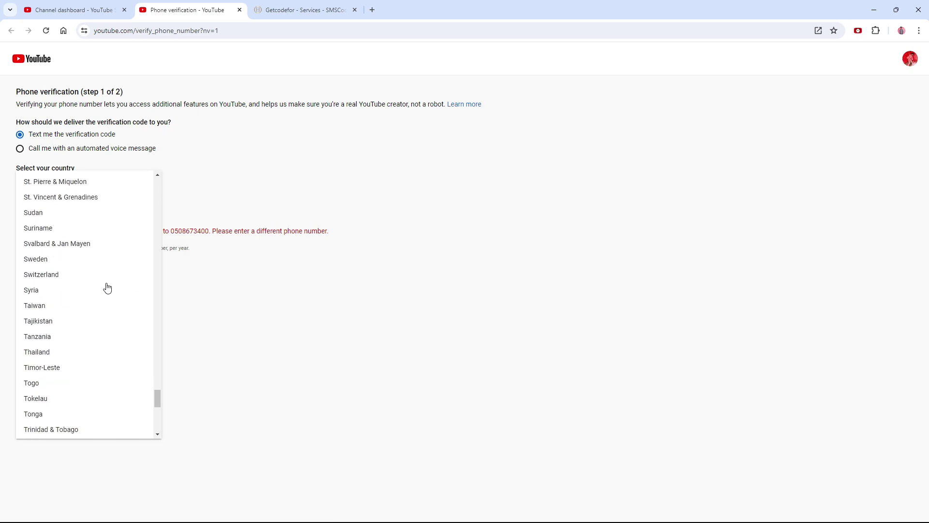
{"action": "scroll", "coordinate": [107, 287], "scroll_direction": "down", "scroll_amount": 8}
{"action": "left_click", "coordinate": [80, 245]}
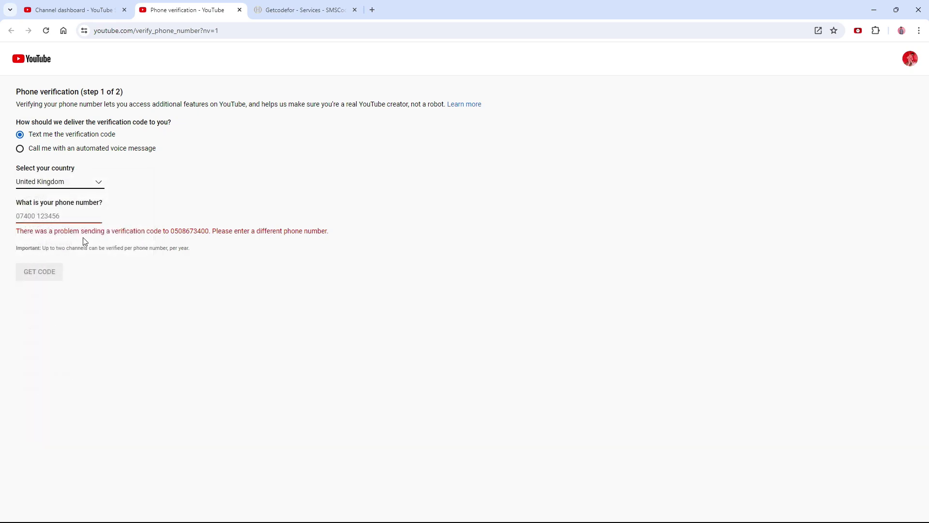
Paste the UK number with a + prefix and request a text code.
{"action": "left_click", "coordinate": [67, 215]}
{"action": "key", "text": "ctrl+v"}
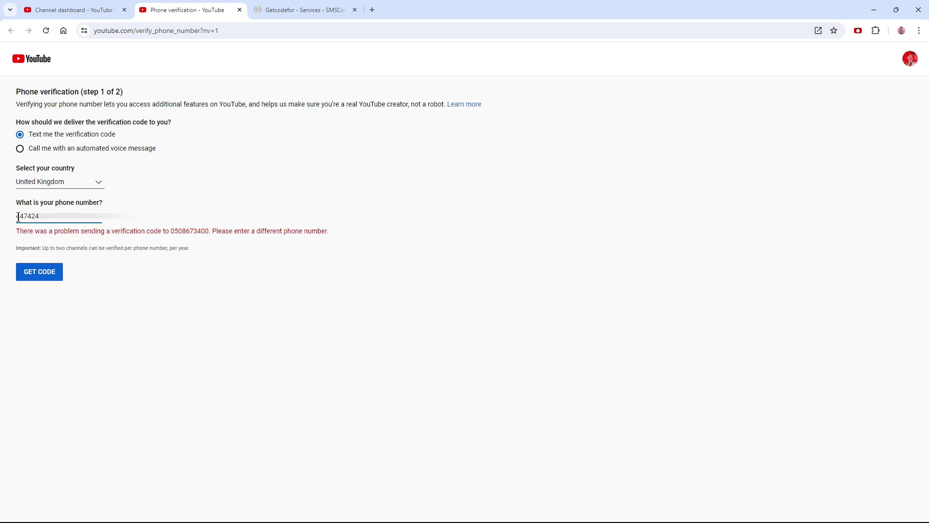
{"action": "type", "text": "+"}
{"action": "left_click", "coordinate": [48, 275]}
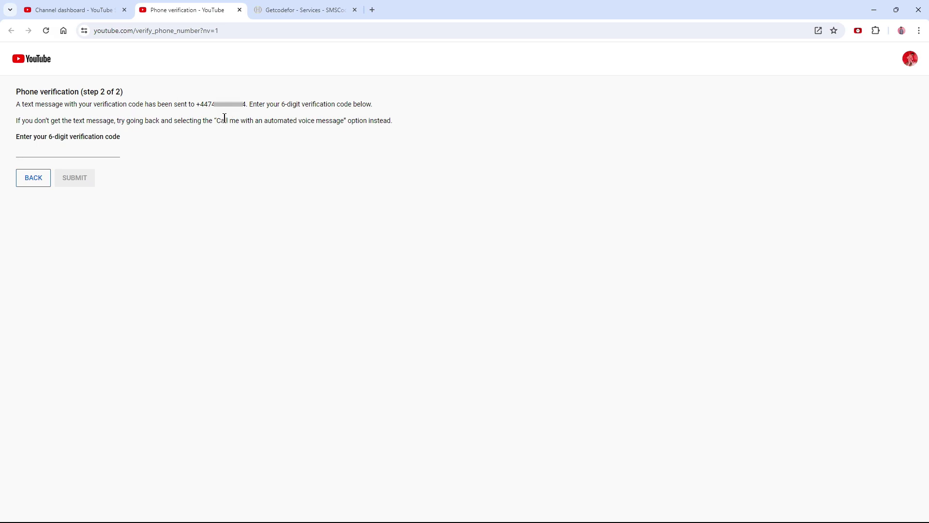
{"action": "left_click", "coordinate": [290, 6]}
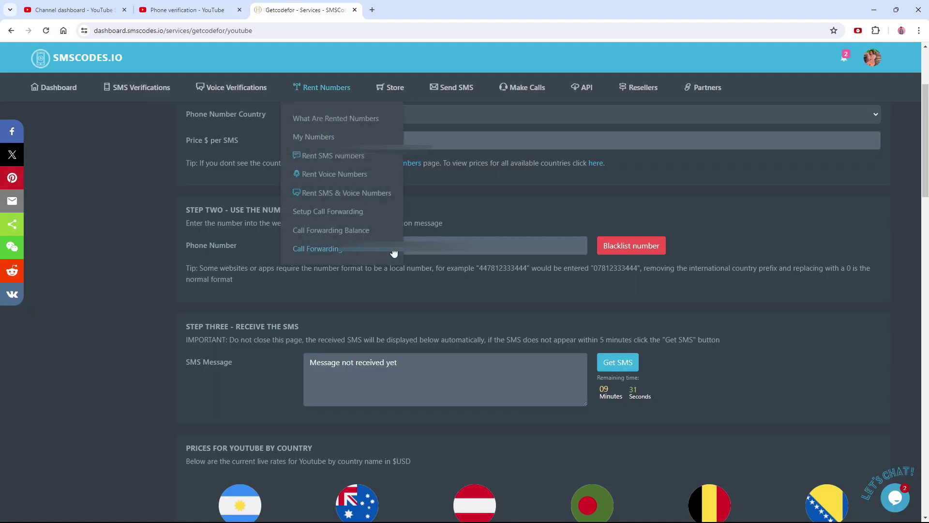
{"action": "scroll", "coordinate": [458, 285], "scroll_direction": "down", "scroll_amount": 1}
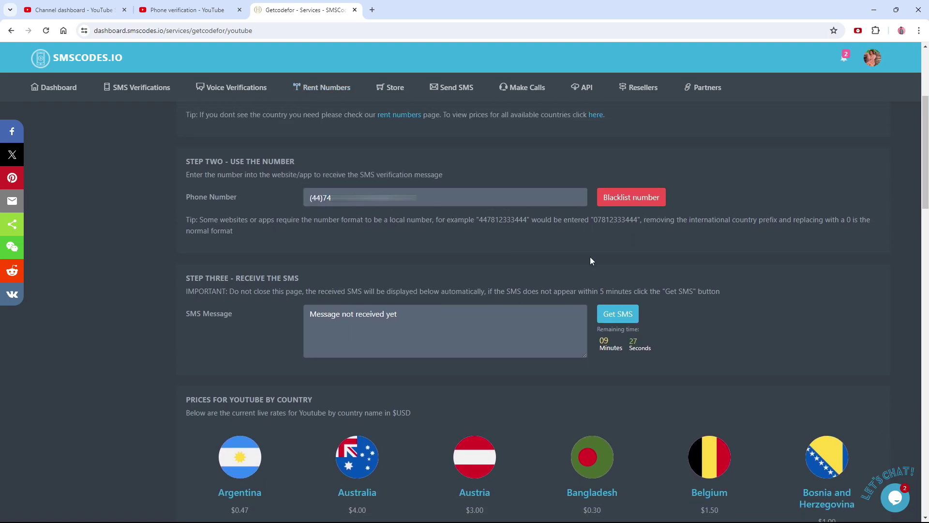
{"action": "left_click", "coordinate": [620, 315]}
{"action": "scroll", "coordinate": [620, 318], "scroll_direction": "down", "scroll_amount": 3}
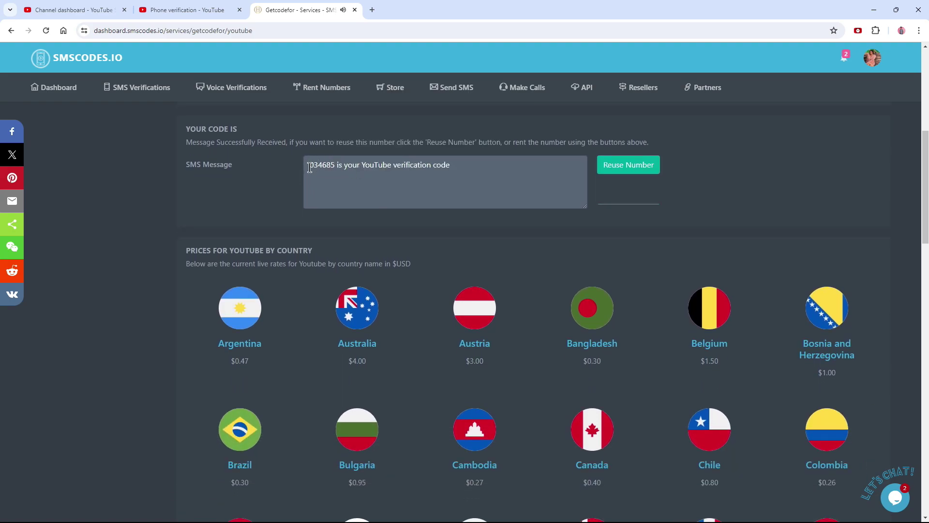
{"action": "double_click", "coordinate": [321, 165]}
{"action": "right_click", "coordinate": [321, 165]}
{"action": "left_click", "coordinate": [352, 177]}
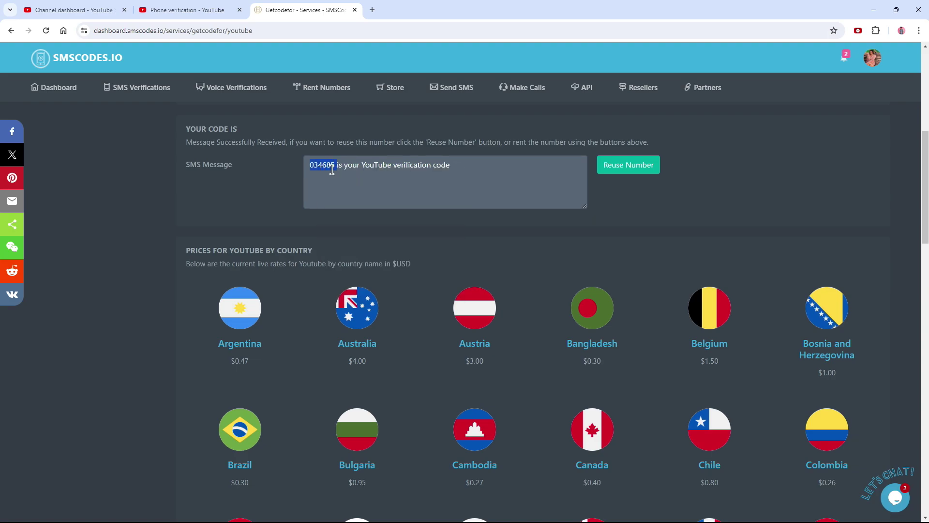
{"action": "left_click", "coordinate": [191, 5]}
{"action": "left_click", "coordinate": [72, 151]}
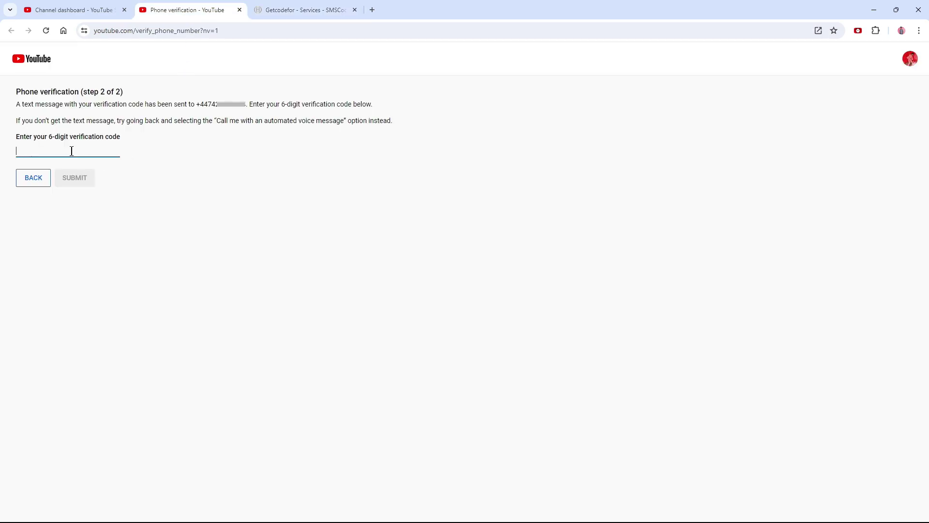
{"action": "right_click", "coordinate": [71, 151]}
{"action": "left_click", "coordinate": [112, 243]}
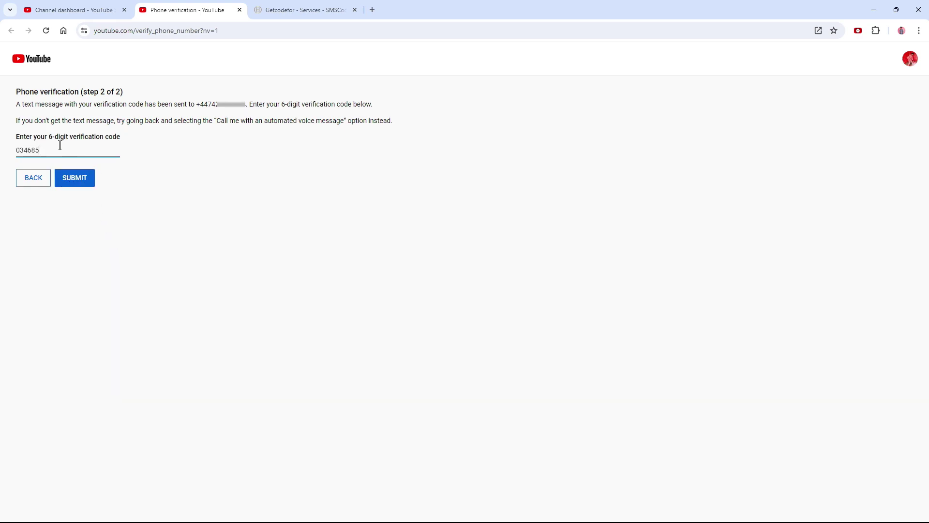
{"action": "left_click", "coordinate": [72, 182]}
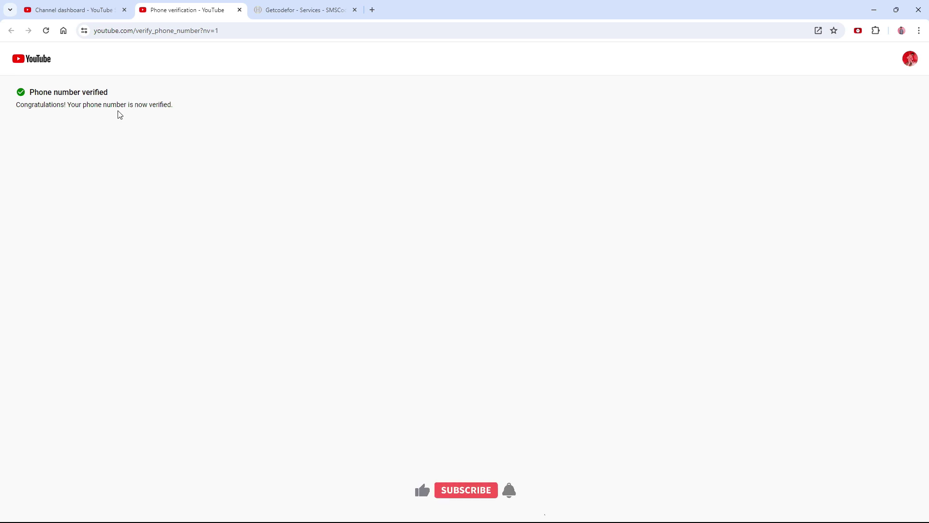
{"action": "left_click", "coordinate": [115, 10]}
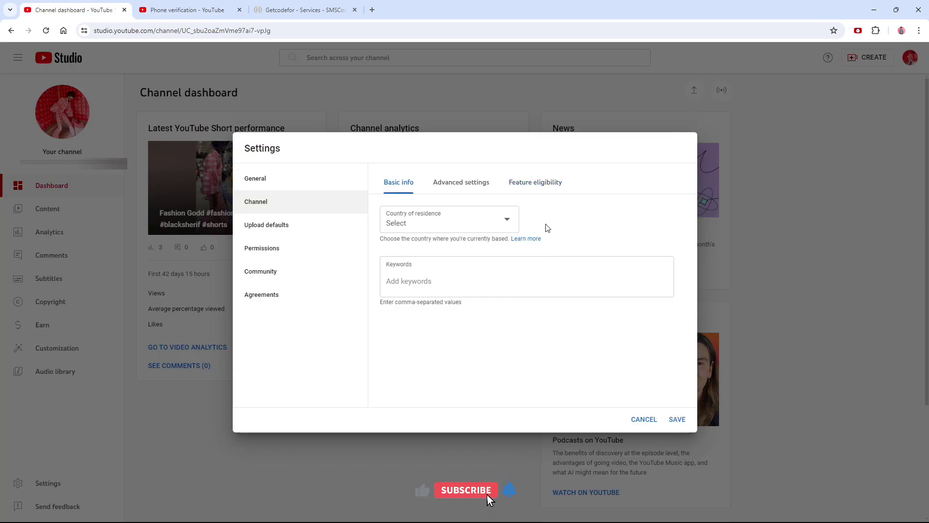
Open Feature eligibility and expand '2. Intermediate features' to confirm it is Enabled.
{"action": "left_click", "coordinate": [534, 181]}
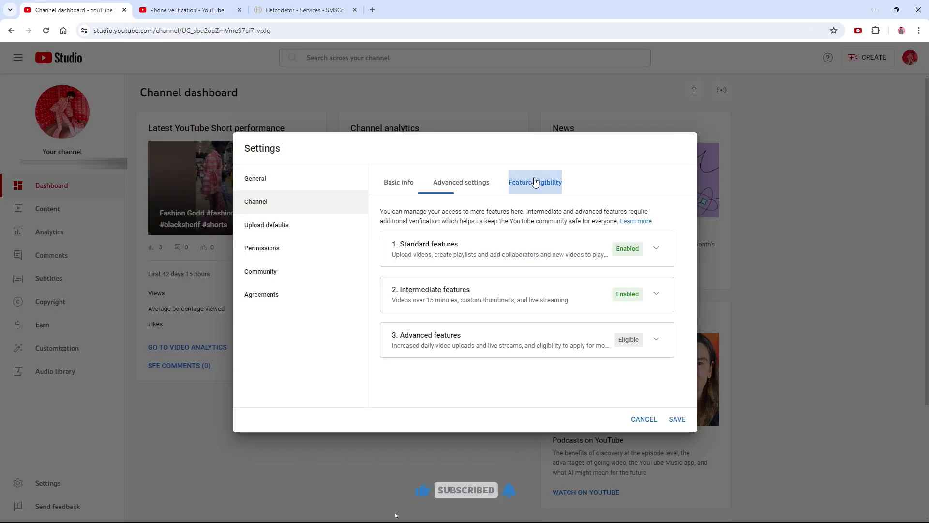
{"action": "left_click", "coordinate": [656, 295]}
{"action": "scroll", "coordinate": [657, 296], "scroll_direction": "down", "scroll_amount": 1}
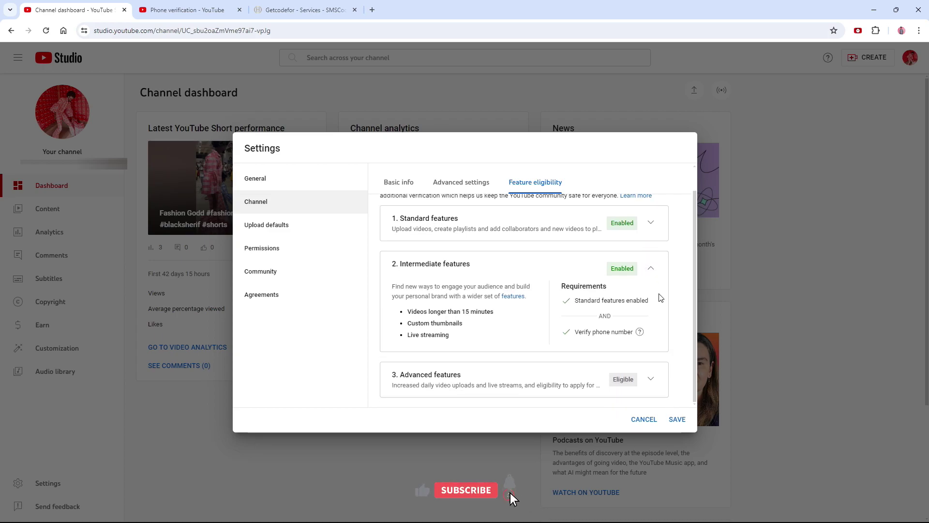